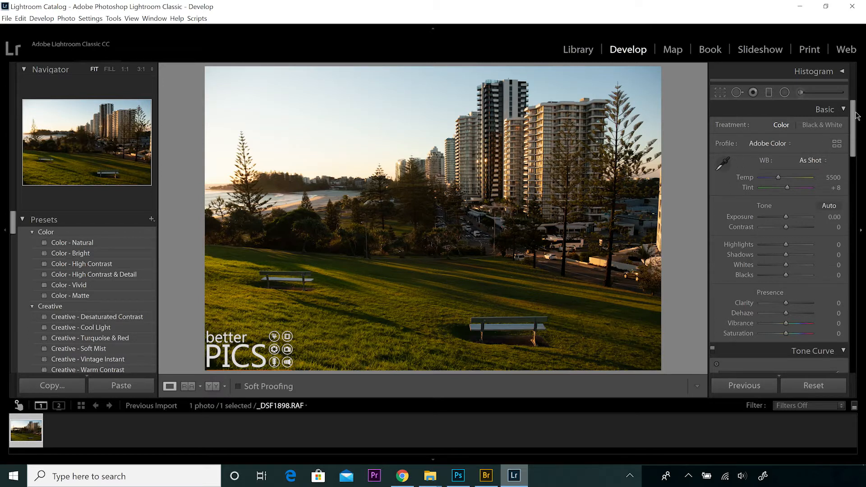
Step: Adjust the tone curve directly on its graph, raising Lights to +32 and shifting Shadows to -26 and finally +48
scroll(860, 124, "down", 3)
scroll(859, 138, "down", 3)
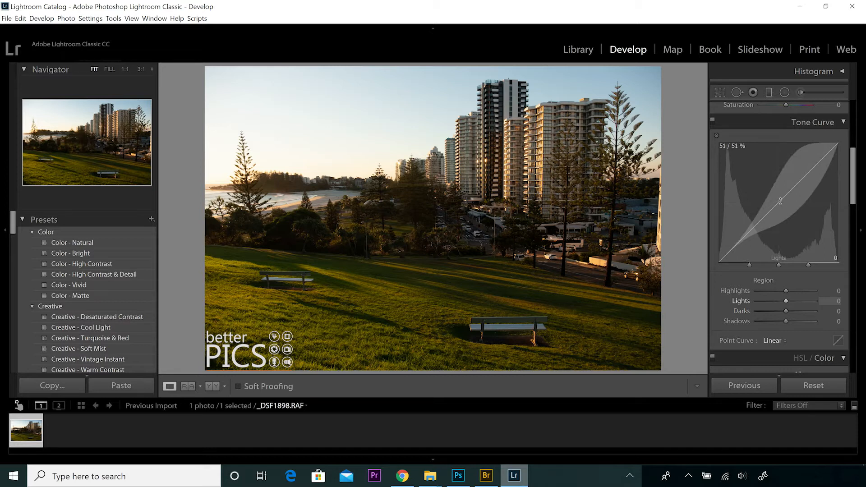
mouse_move(781, 201)
left_mouse_down()
mouse_move(781, 220)
mouse_move(781, 193)
left_mouse_up()
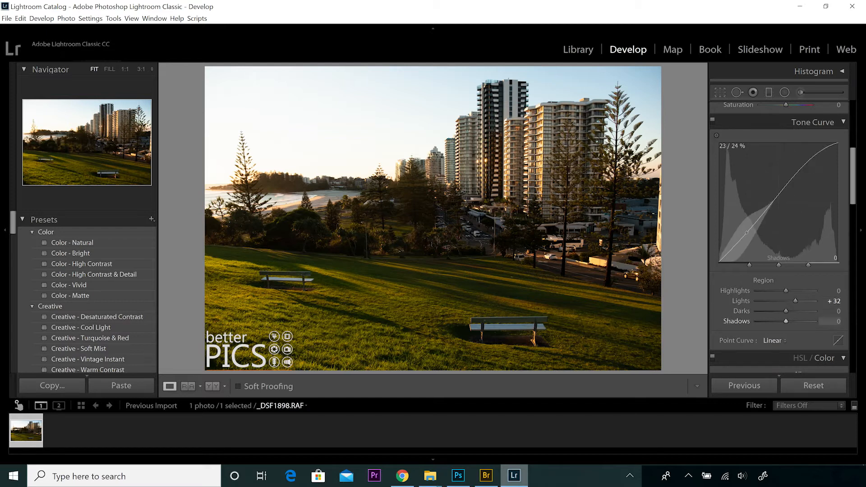
left_click_drag(747, 234, 747, 238)
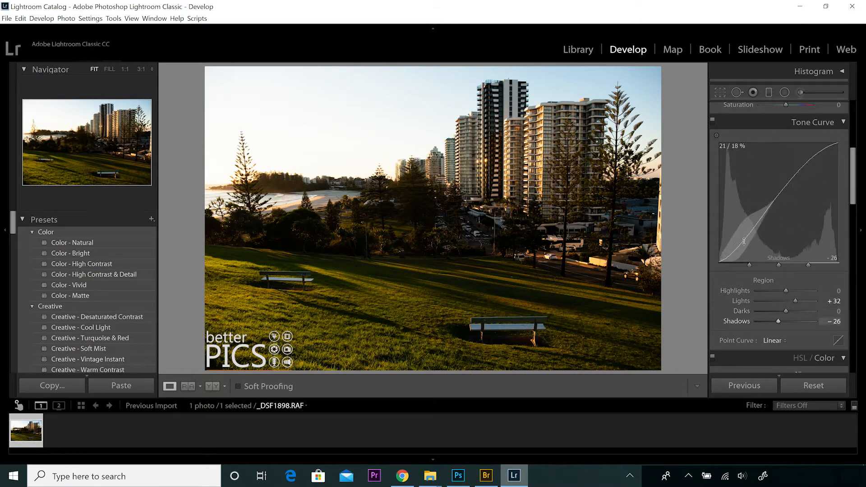
left_click_drag(745, 240, 745, 229)
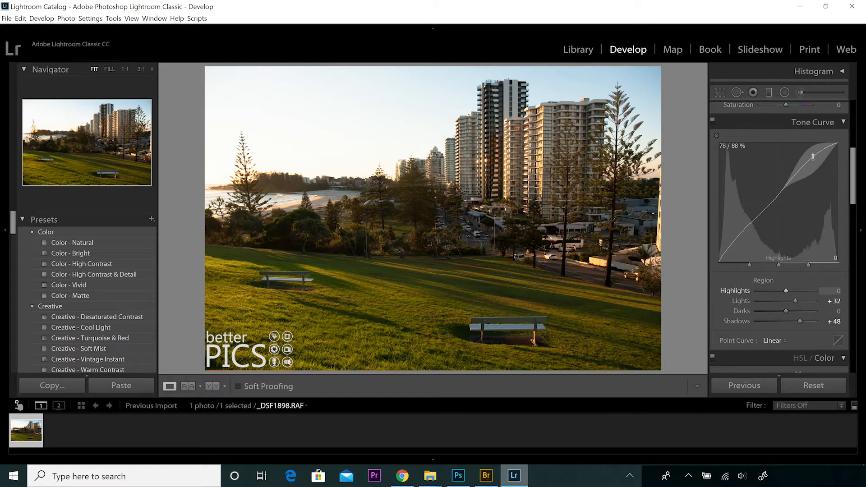
Step: Reshape the tone curve on its graph to Highlights -42, Lights +2 and Darks -19
mouse_move(812, 157)
left_mouse_down()
mouse_move(811, 190)
mouse_move(783, 201)
mouse_move(818, 173)
left_mouse_up()
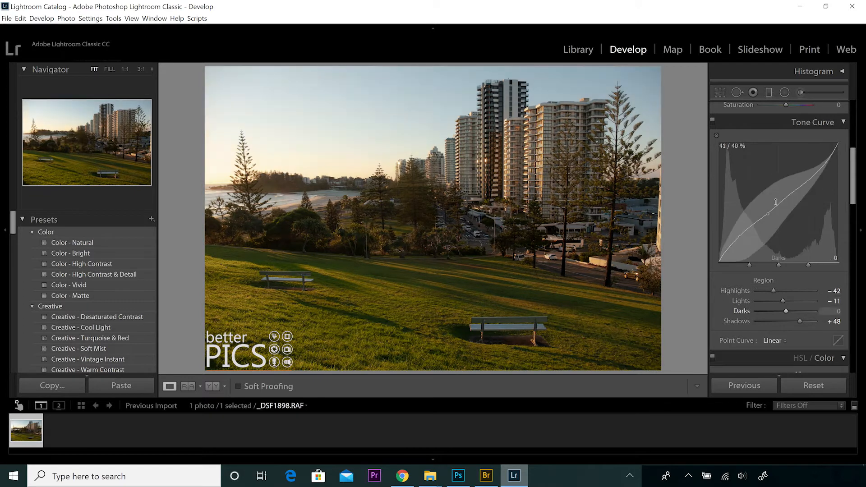
left_click_drag(783, 199, 784, 203)
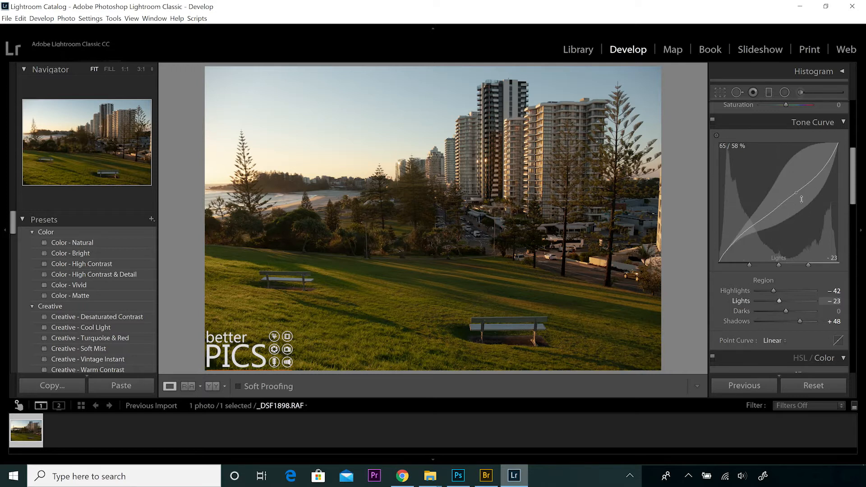
left_click_drag(805, 196, 804, 184)
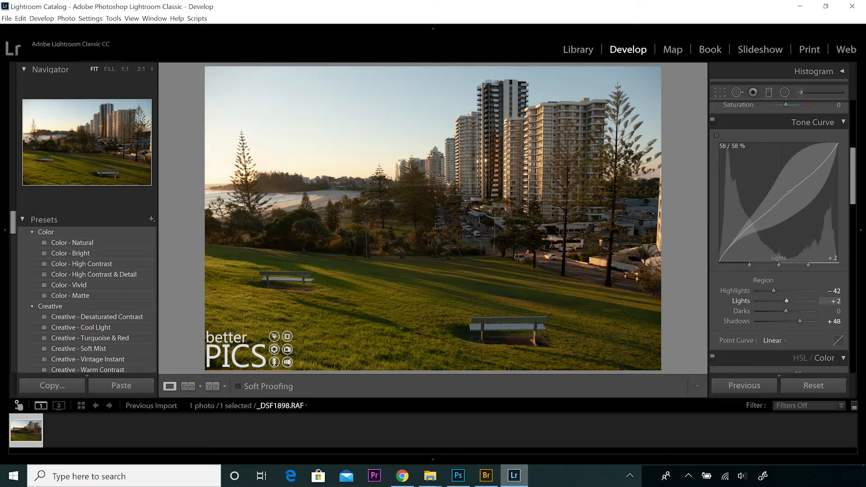
left_click_drag(752, 221, 751, 230)
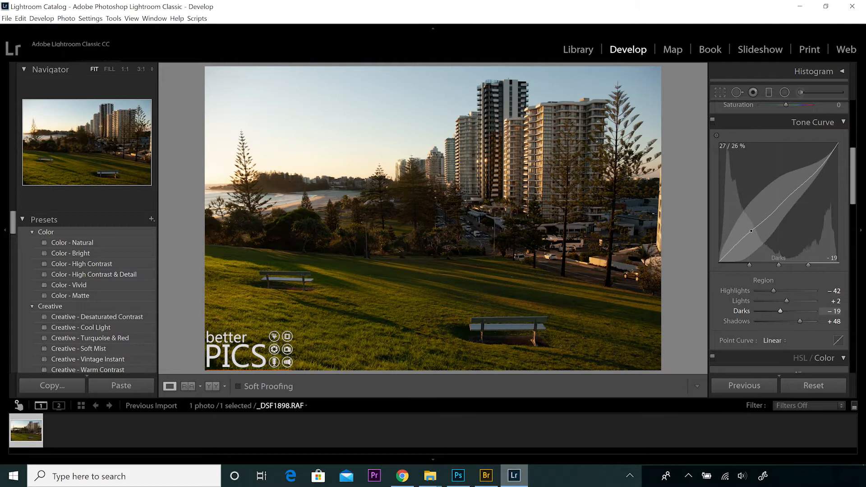
Step: Reset the Highlights, Lights, Darks and Shadows regions of the tone curve to 0
double_click(822, 173)
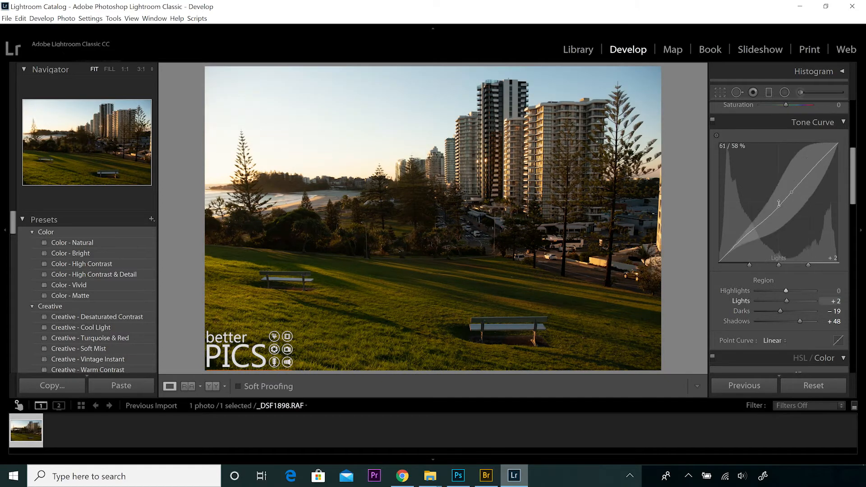
double_click(767, 201)
double_click(790, 199)
double_click(747, 233)
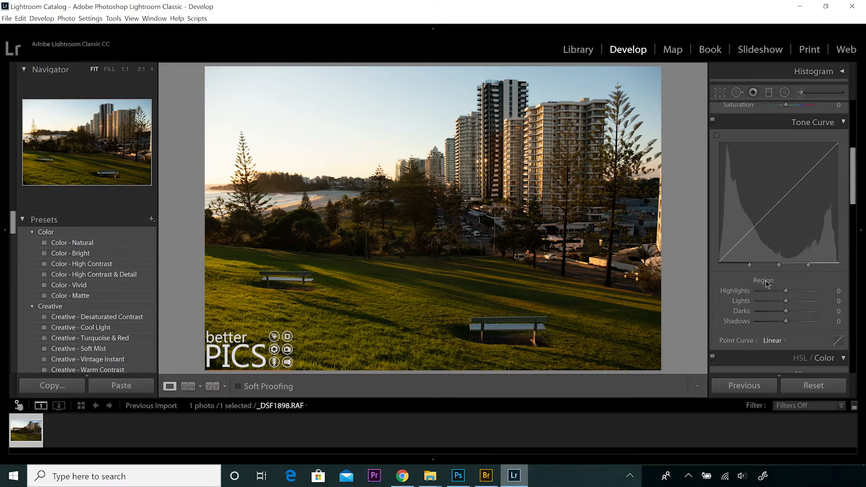
Step: Adjust the tone curve's region sliders to Highlights +31, Lights -16, Darks -10 and Shadows -41
left_click_drag(786, 292, 799, 321)
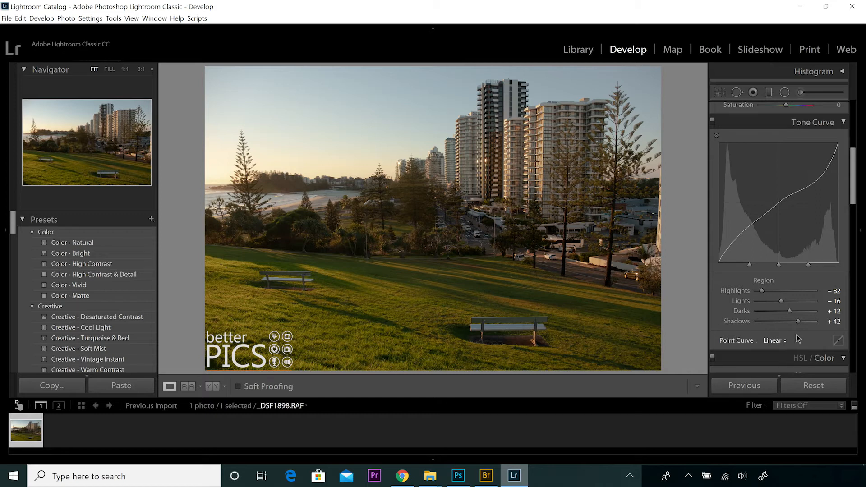
left_click_drag(798, 321, 775, 321)
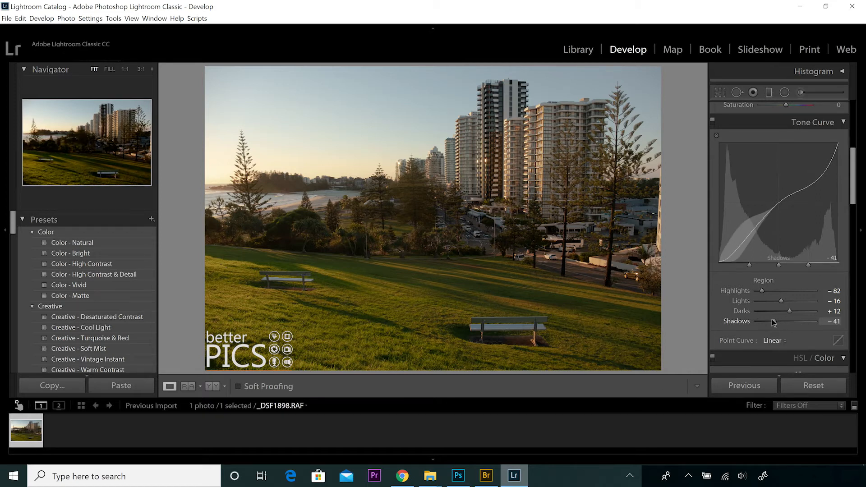
left_click_drag(778, 292, 796, 293)
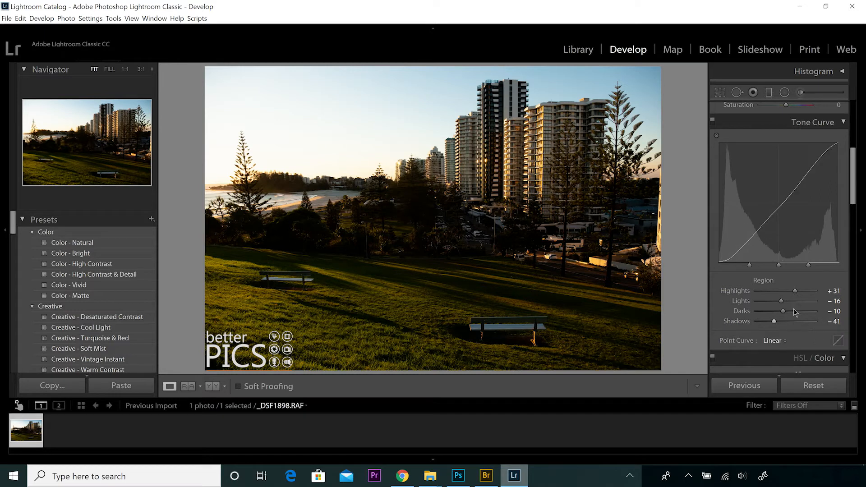
Step: Return all four tone curve region sliders to their default of 0
double_click(795, 292)
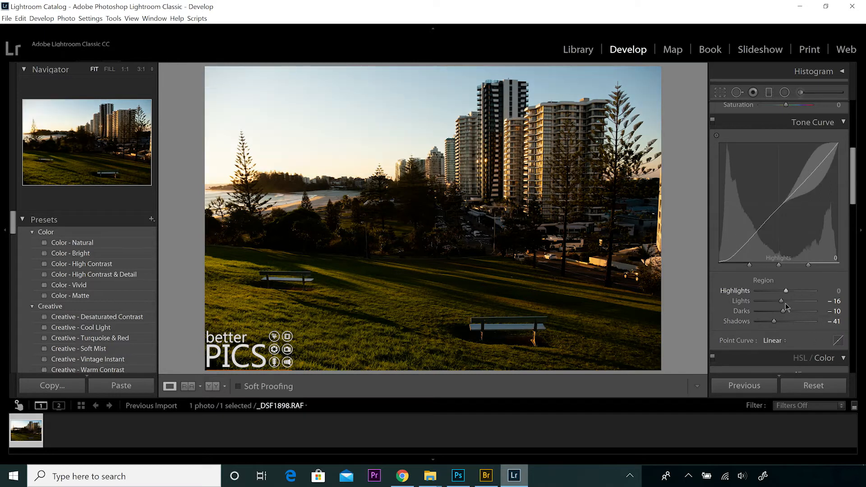
double_click(786, 301)
double_click(784, 312)
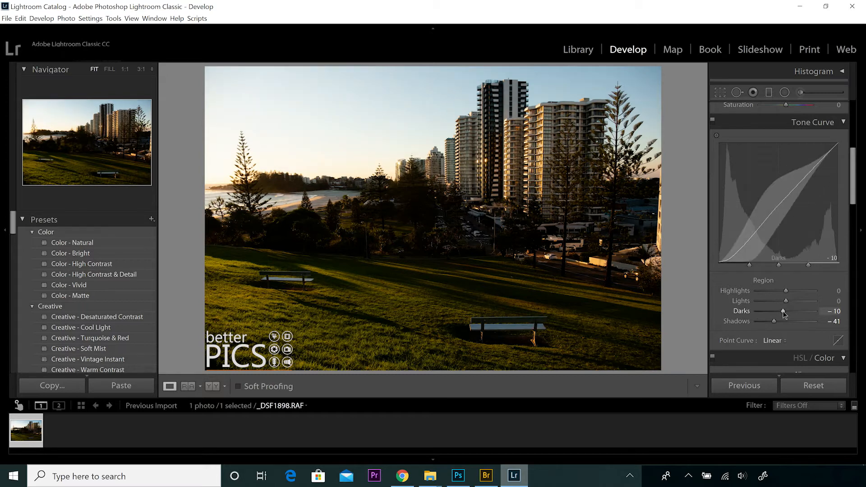
double_click(775, 321)
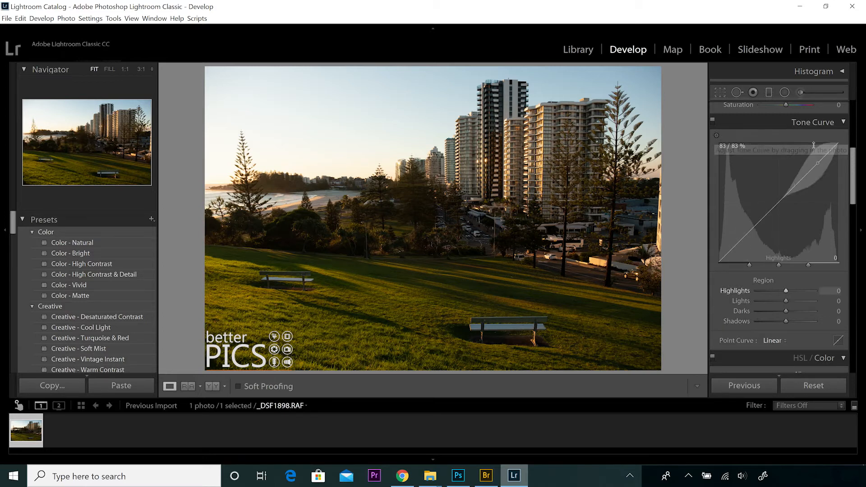
Step: Use the tone curve's targeted adjustment on the buildings and sky to set Lights -21, Darks +21 and Highlights -98
left_click(718, 137)
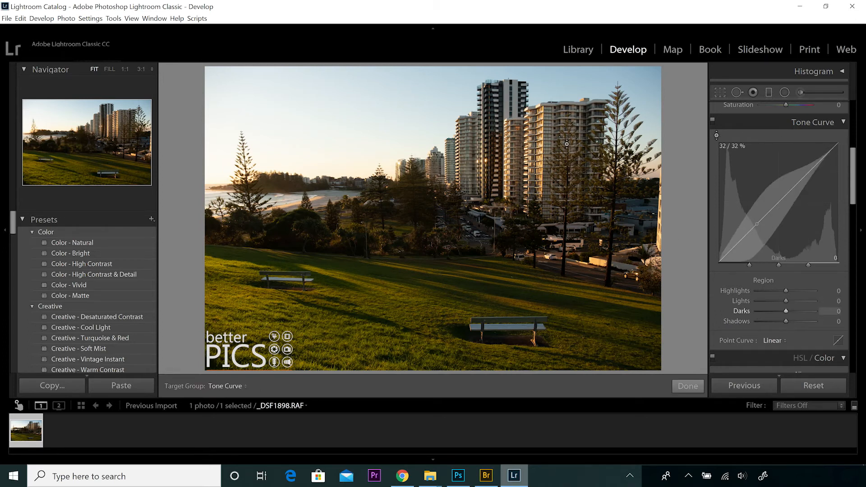
mouse_move(556, 141)
left_mouse_down()
mouse_move(556, 180)
mouse_move(556, 97)
mouse_move(556, 181)
mouse_move(556, 139)
mouse_move(543, 125)
mouse_move(544, 147)
left_mouse_up()
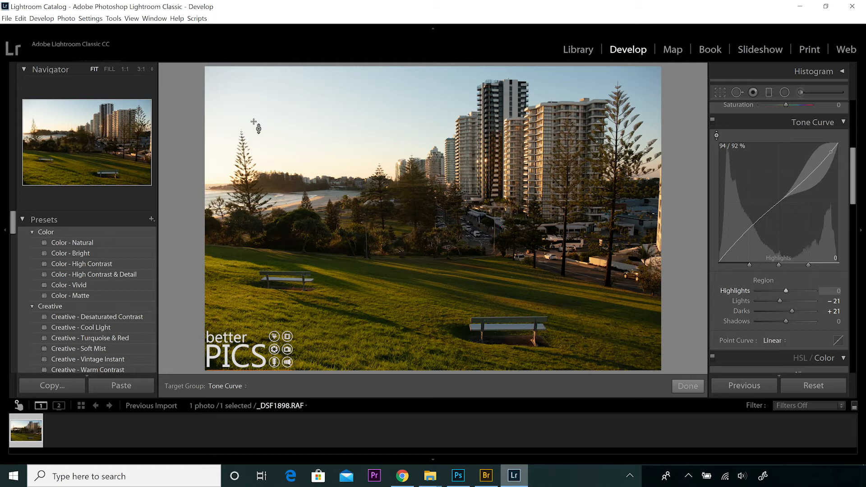
left_click_drag(316, 118, 316, 163)
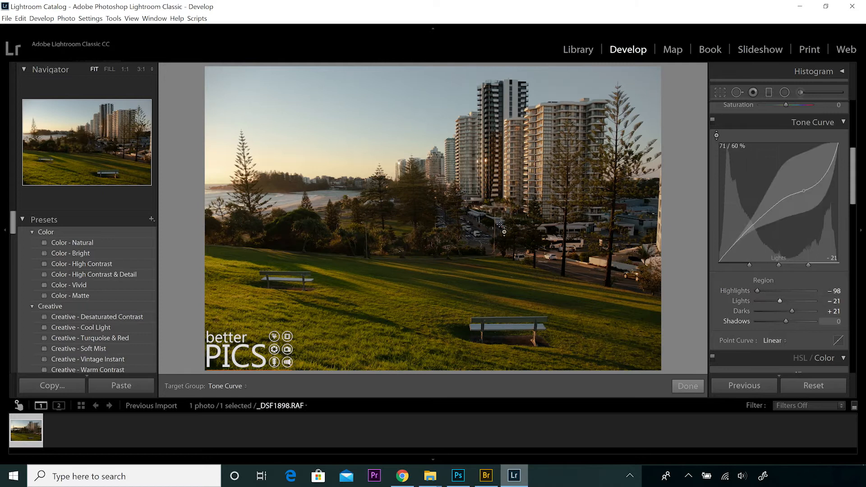
Step: Vary the Shadows region with targeted adjustments on the photo's dark areas, ending at +5, and exit targeted adjustment
mouse_move(289, 225)
left_mouse_down()
mouse_move(289, 207)
mouse_move(289, 237)
left_mouse_up()
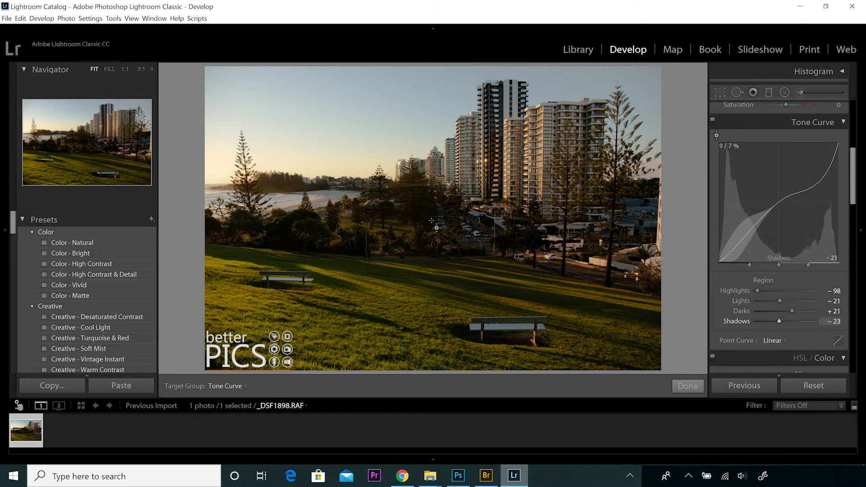
left_click_drag(432, 221, 432, 204)
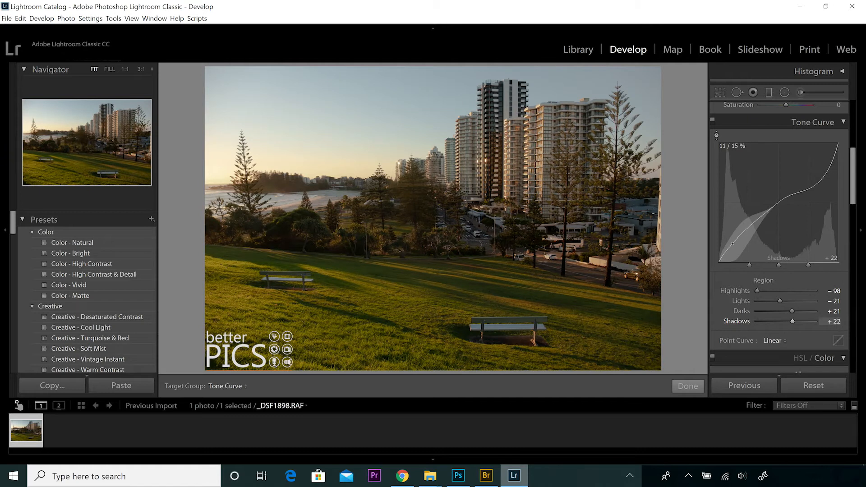
left_click_drag(545, 260, 545, 267)
left_click_drag(481, 200, 481, 218)
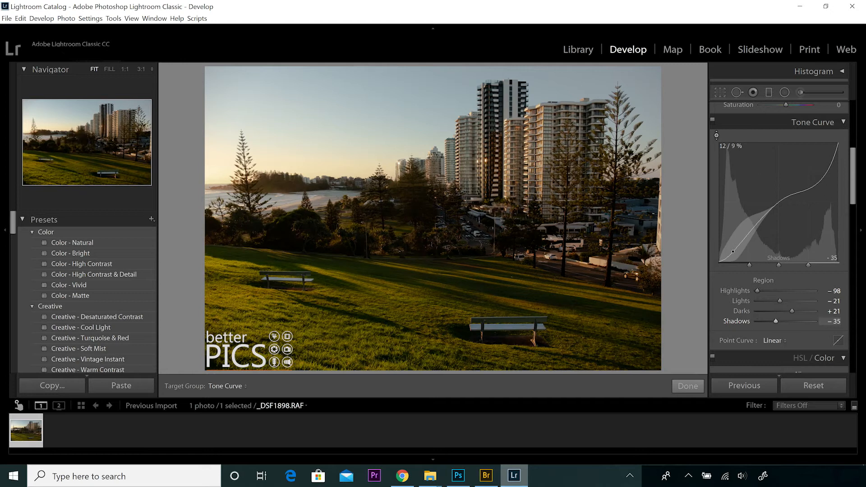
left_click_drag(425, 211, 425, 193)
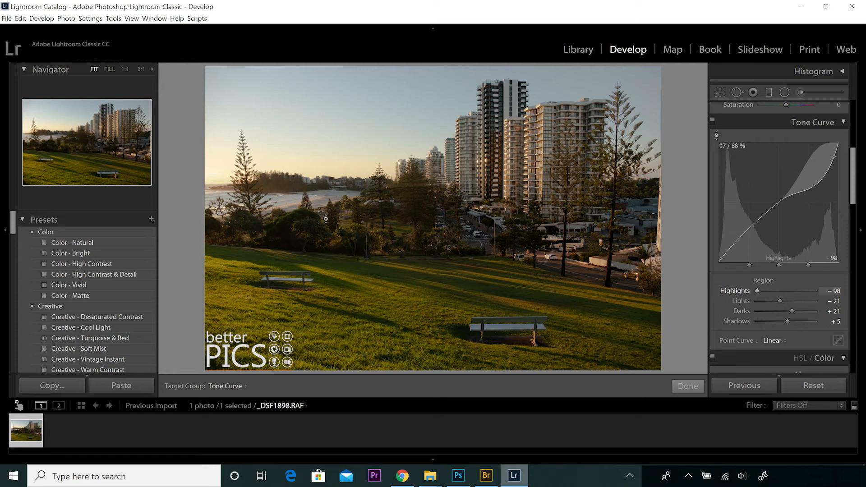
left_click(717, 136)
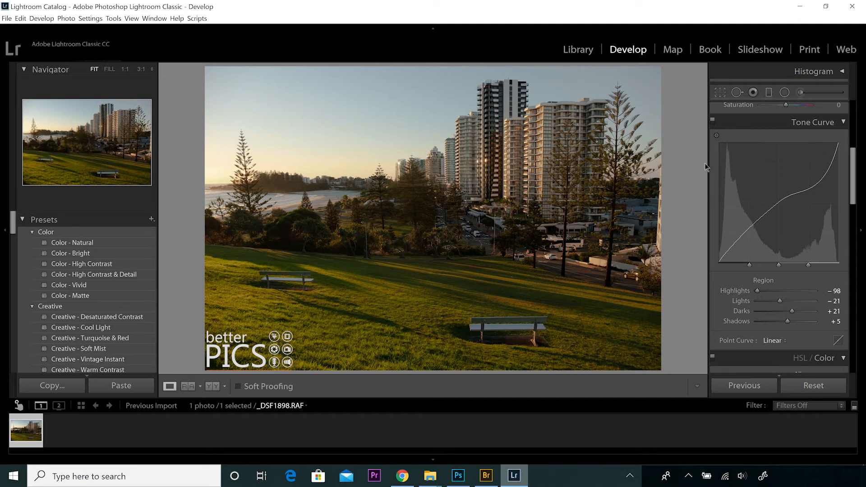
Step: Inspect the buildings and the street between the trees at 1:1, then return to the fitted view
left_click(500, 196)
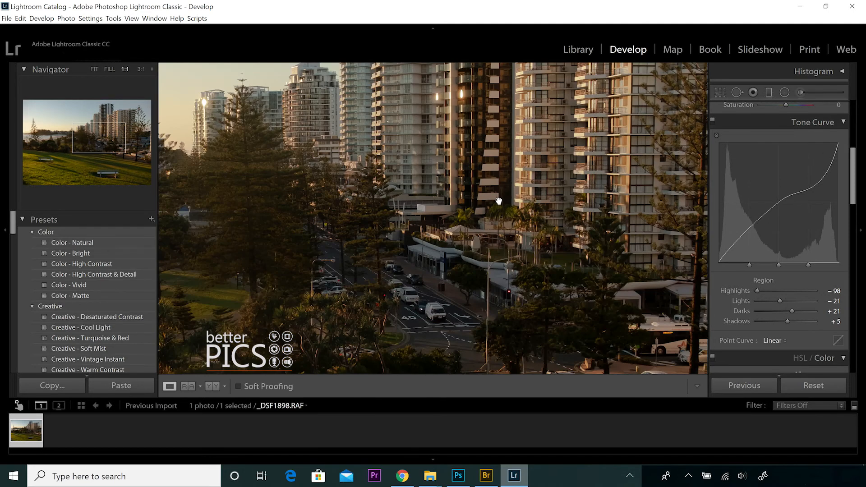
left_click(498, 202)
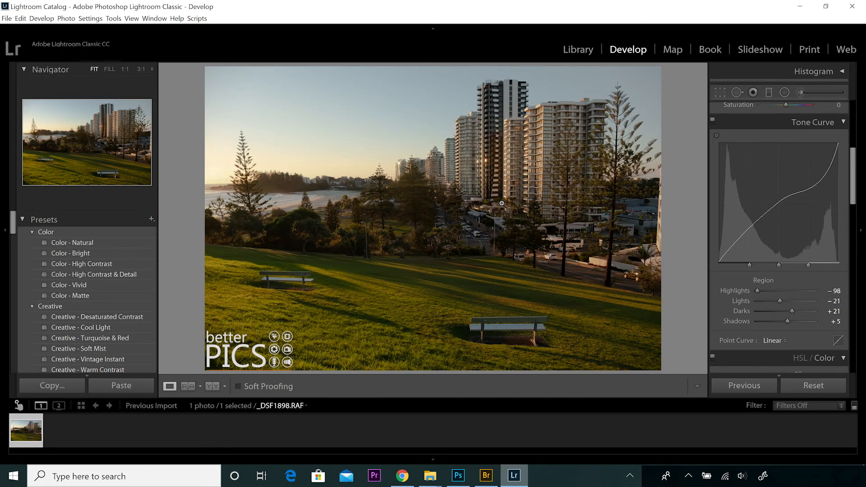
left_click_drag(471, 197, 497, 118)
left_click(497, 118)
left_click(491, 235)
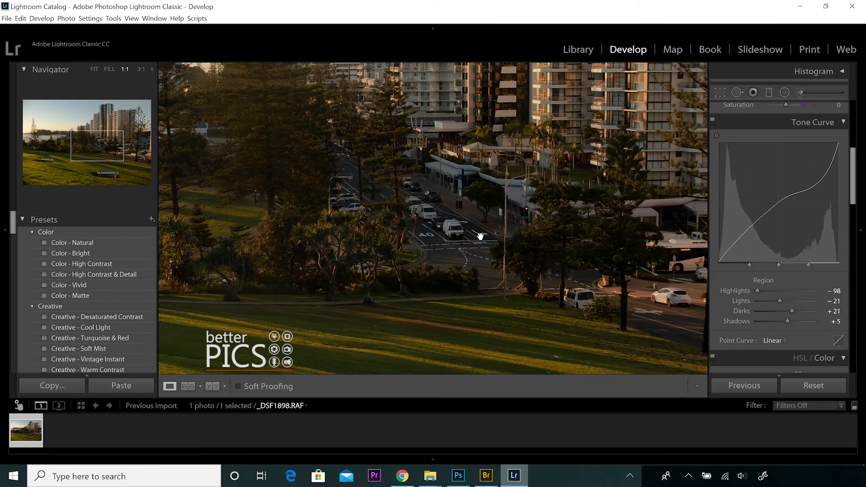
left_click(451, 234)
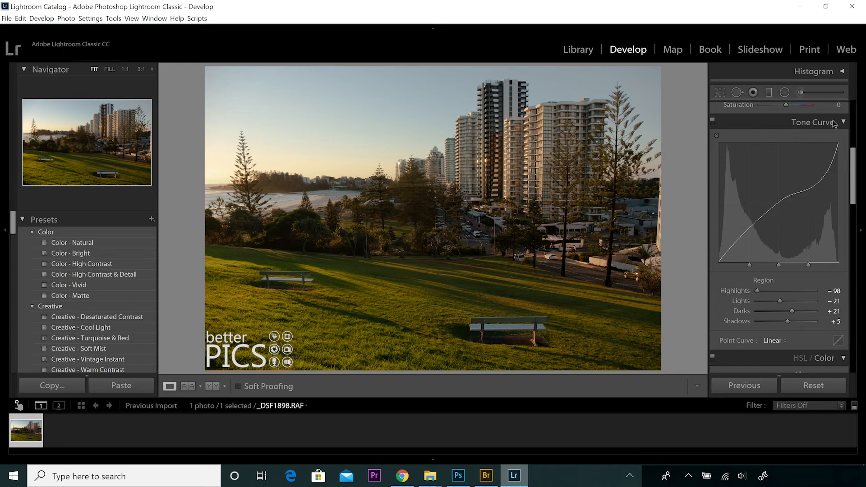
Step: Try the Medium Contrast and Strong Contrast point curves, then restore Linear
left_click(785, 343)
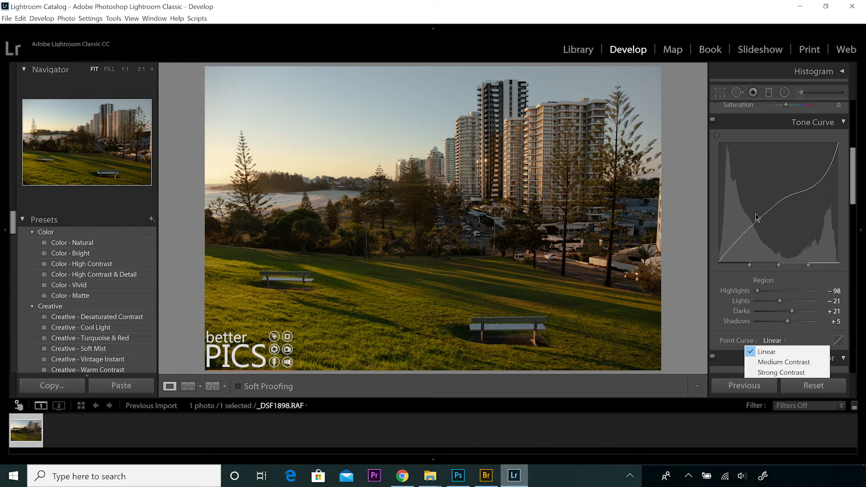
left_click(794, 363)
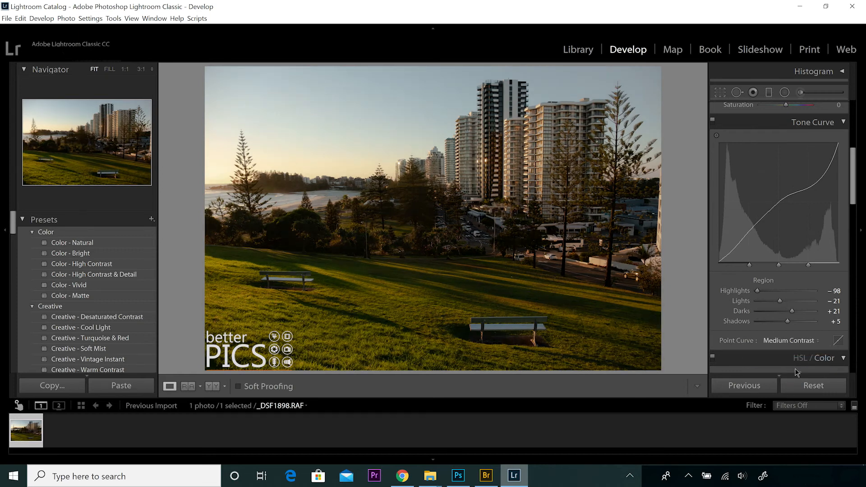
left_click(791, 341)
left_click(790, 373)
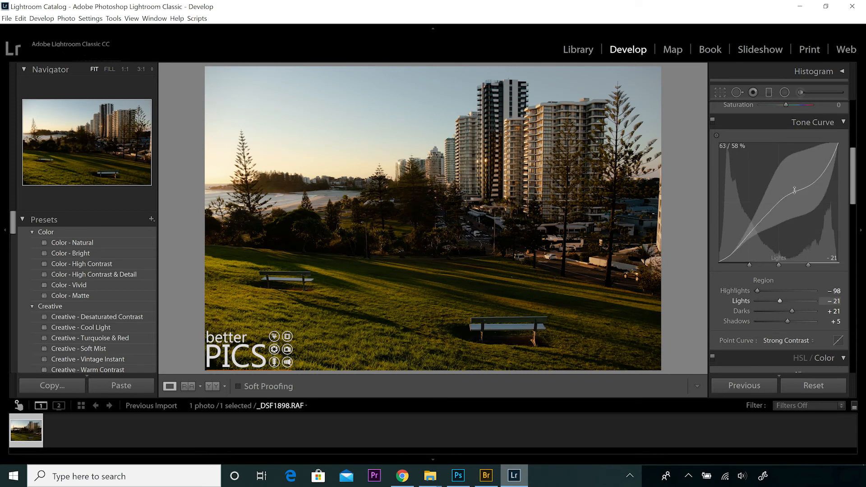
left_click(793, 340)
left_click(782, 351)
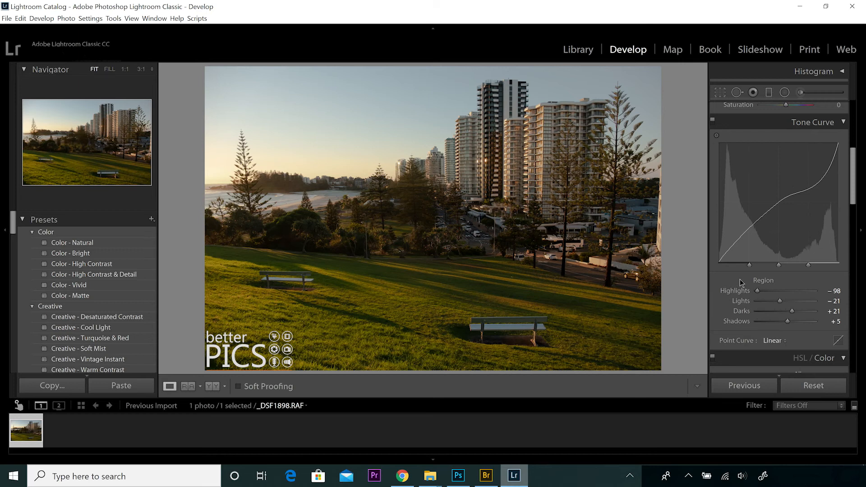
Step: Reshape the tone curve on its graph to Highlights +16, Lights +23, Darks -3 and Shadows +6
left_click_drag(820, 180, 819, 166)
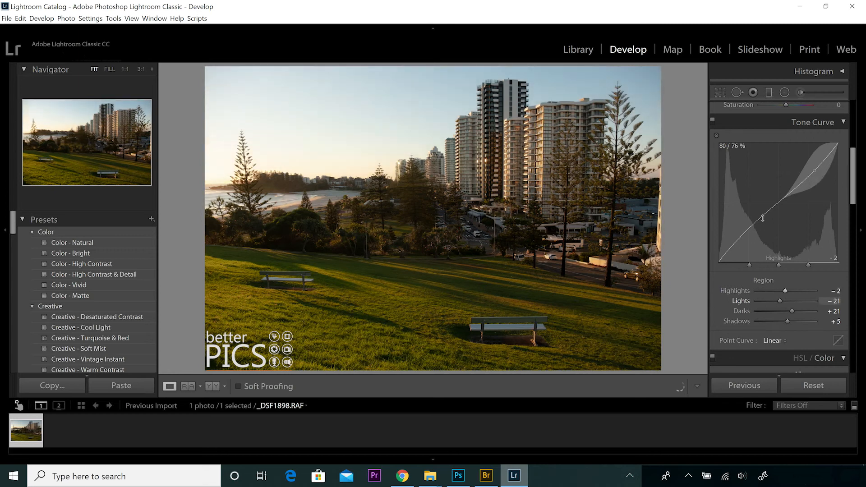
left_click_drag(746, 226, 743, 243)
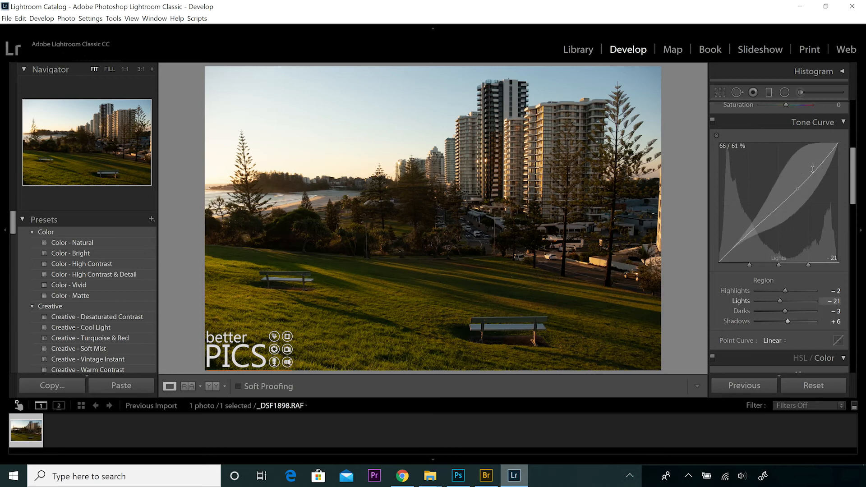
left_click_drag(821, 165, 821, 160)
left_click_drag(794, 195, 794, 179)
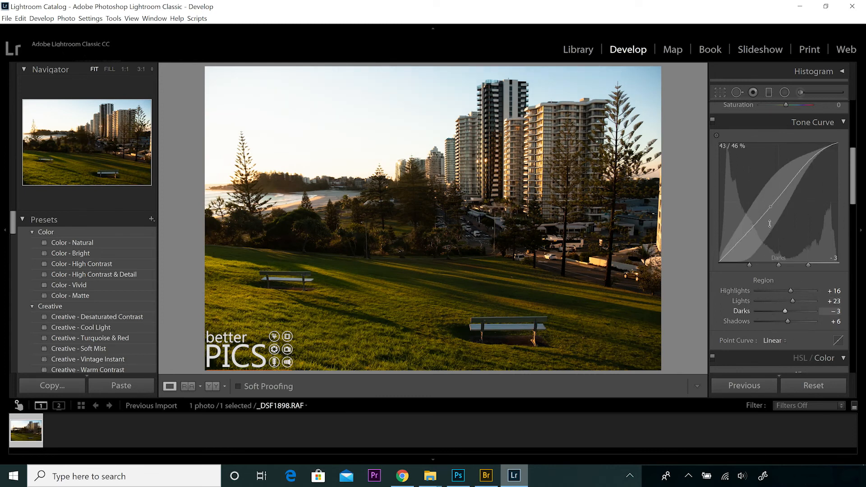
Step: Refine the tone curve to Darks +16 and Highlights -19, and reset Shadows to 0
left_click_drag(764, 213, 740, 252)
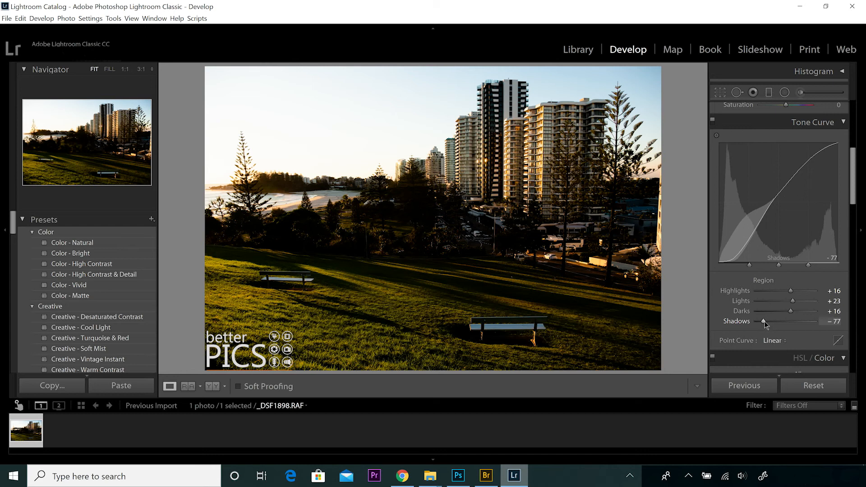
double_click(765, 321)
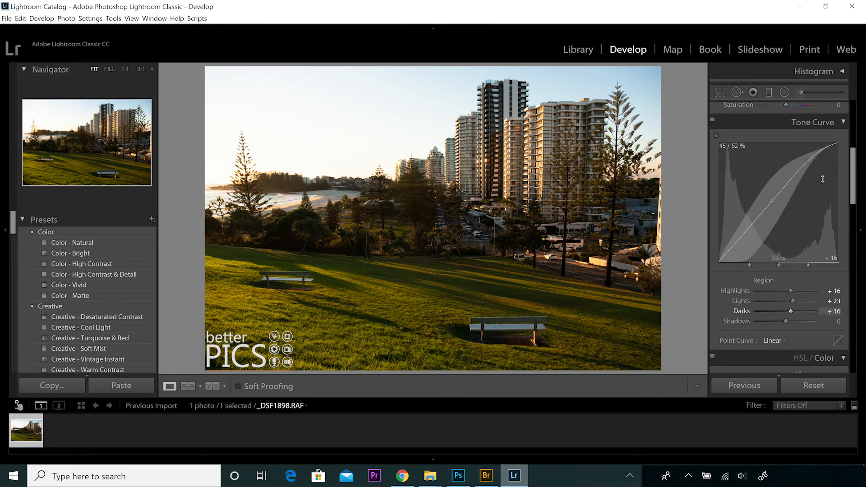
left_click_drag(819, 161, 820, 179)
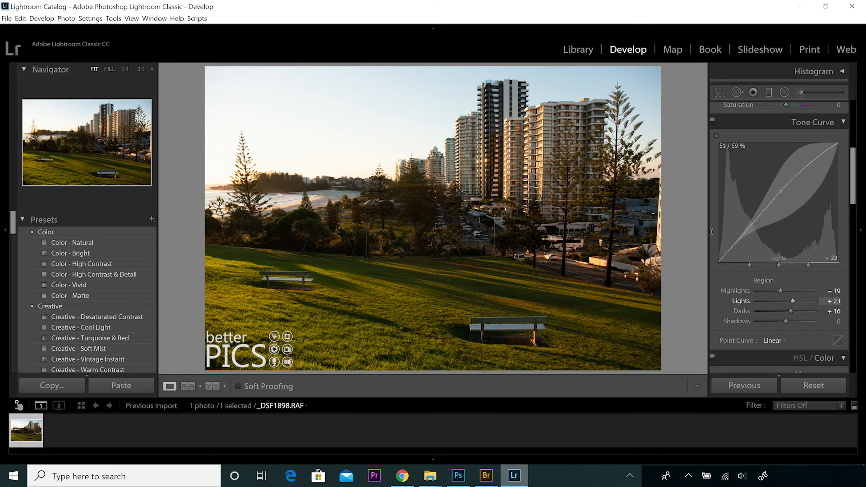